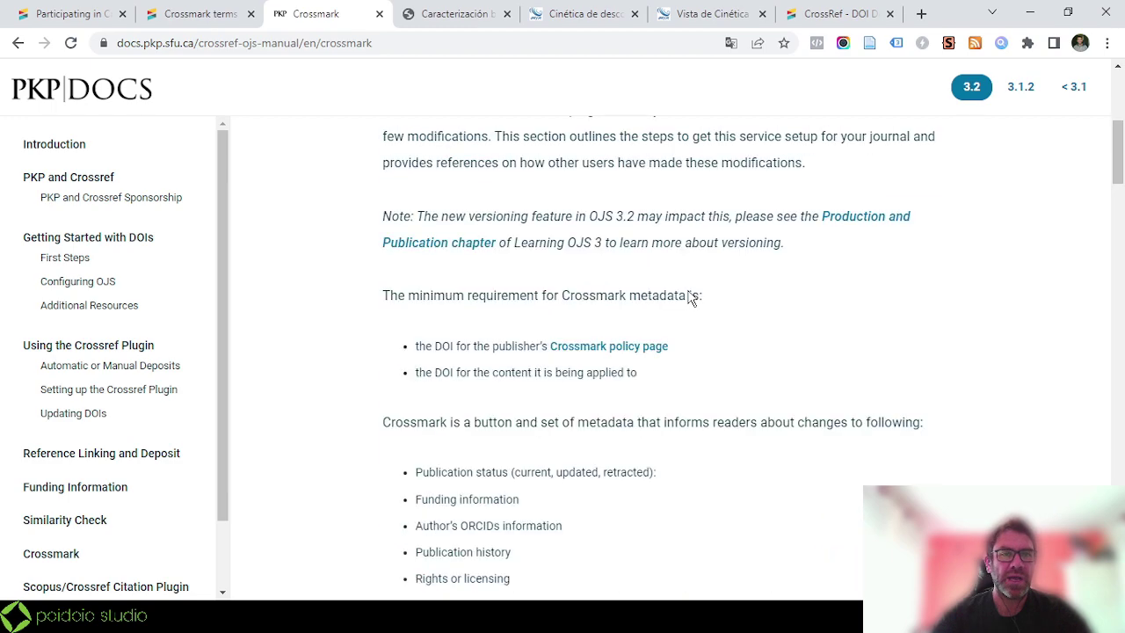
Read through the PKP Docs Crossmark page, from the setup steps and button HTML code to the additional information and resources.
scroll(689, 298, "down", 8)
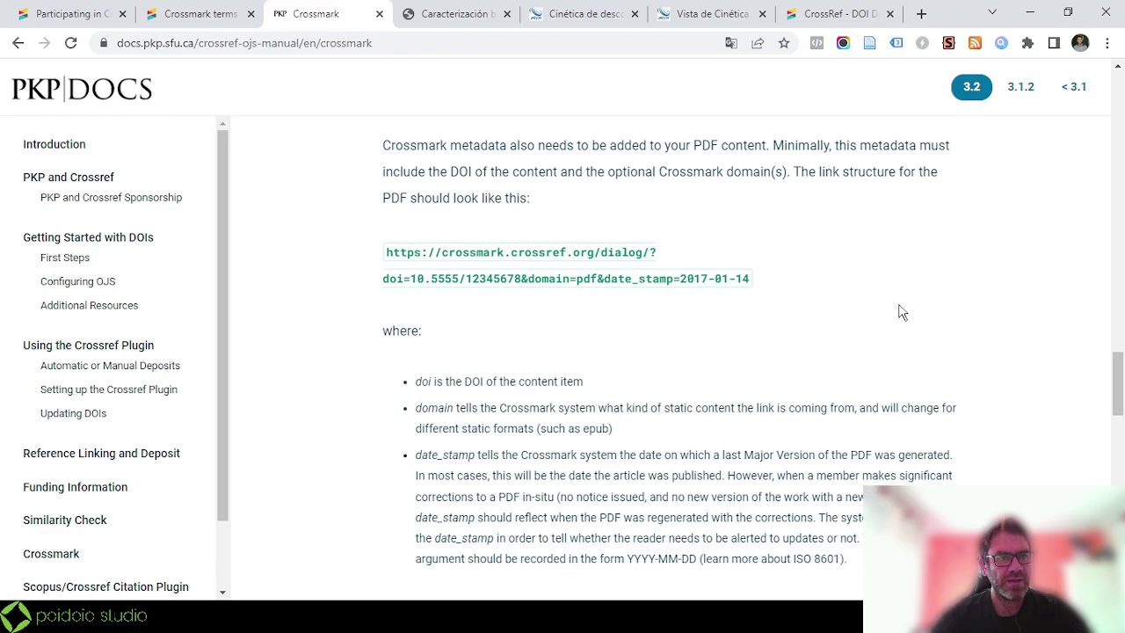
scroll(908, 310, "down", 2)
scroll(908, 310, "down", 3)
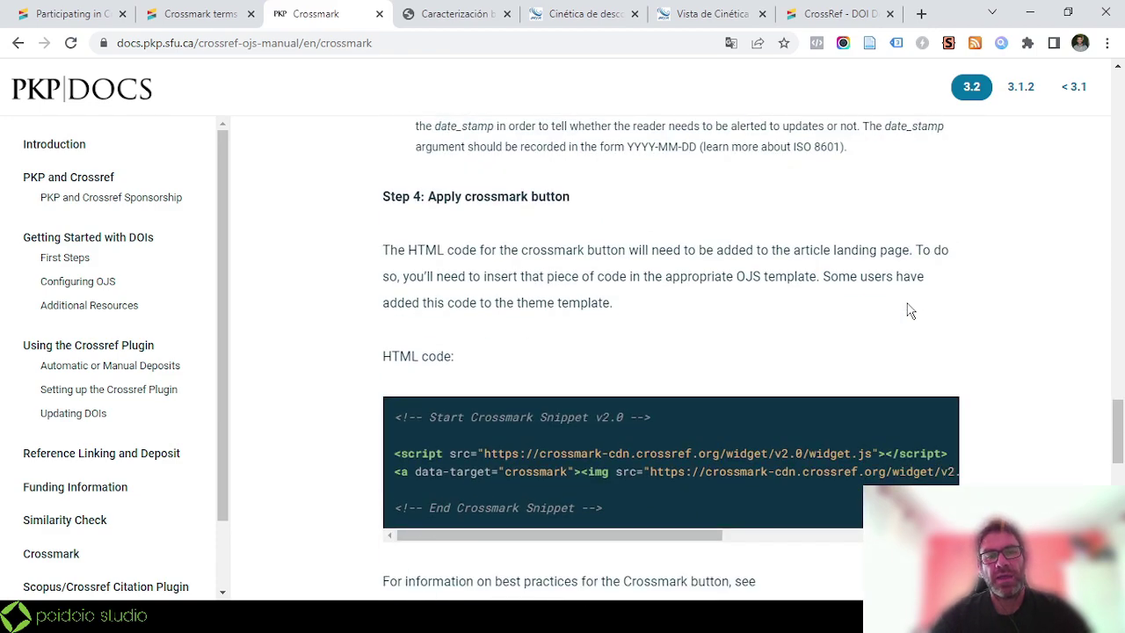
scroll(908, 310, "down", 6)
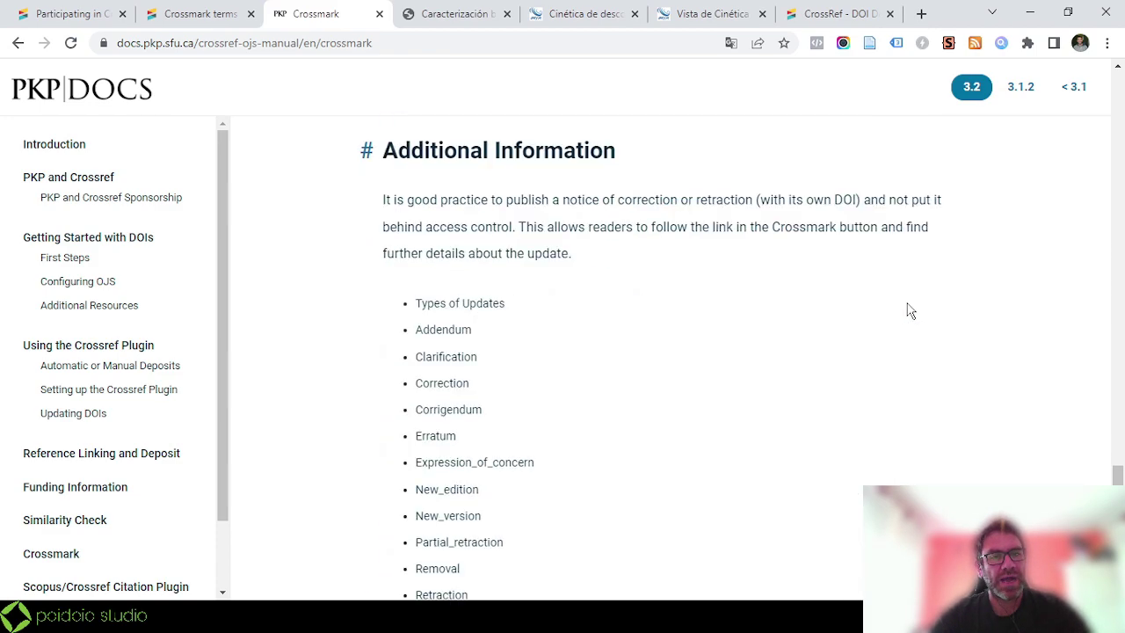
scroll(911, 310, "down", 3)
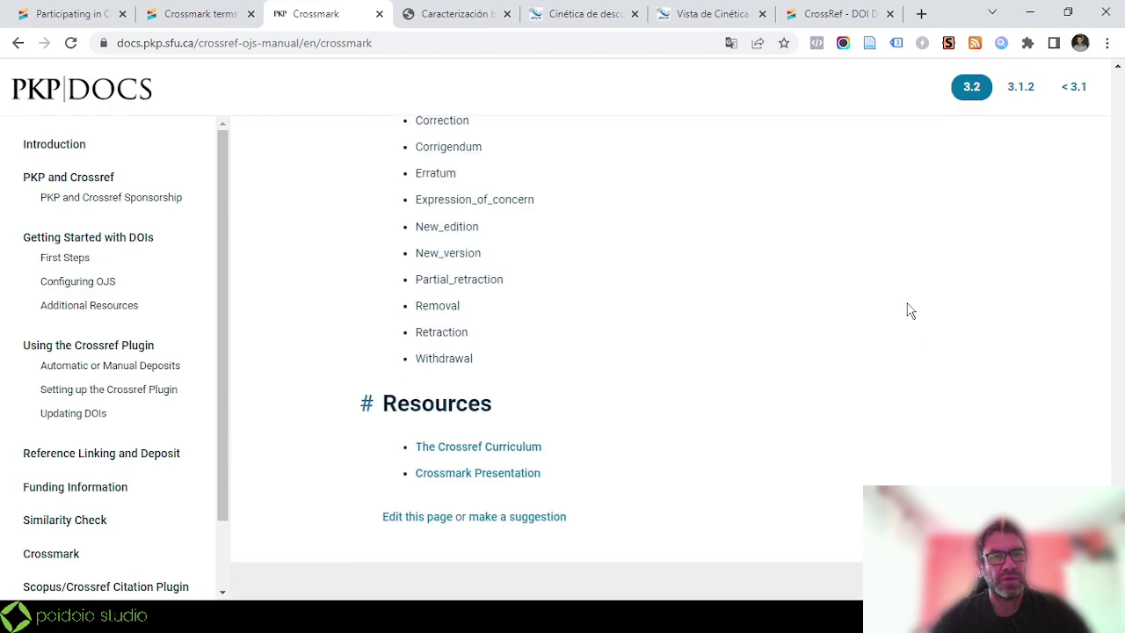
scroll(911, 310, "up", 14)
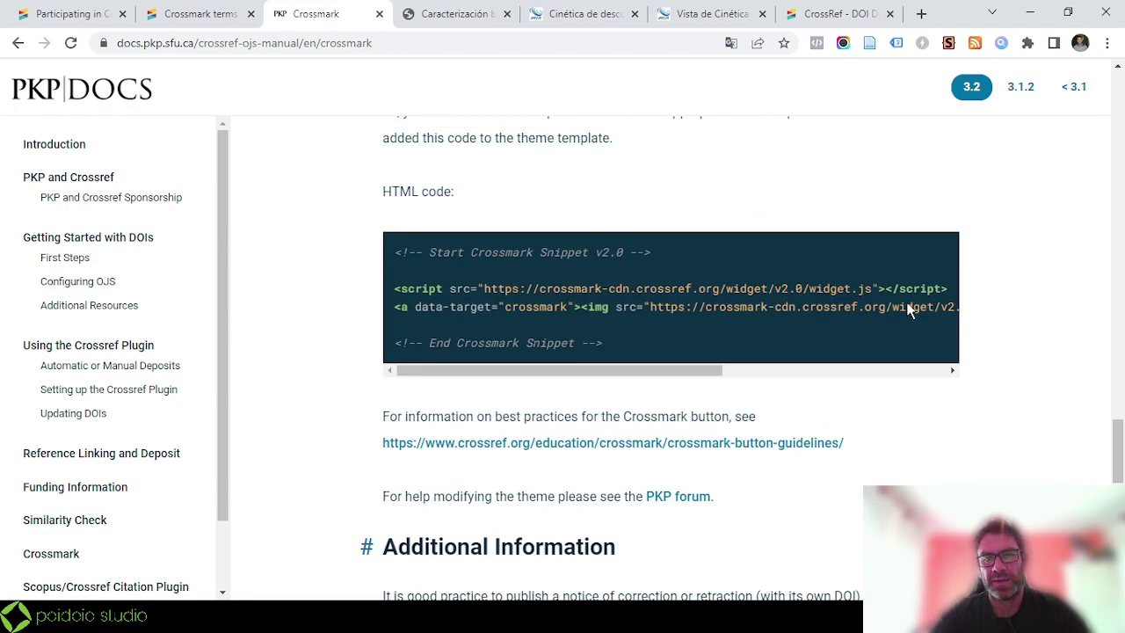
scroll(908, 308, "up", 15)
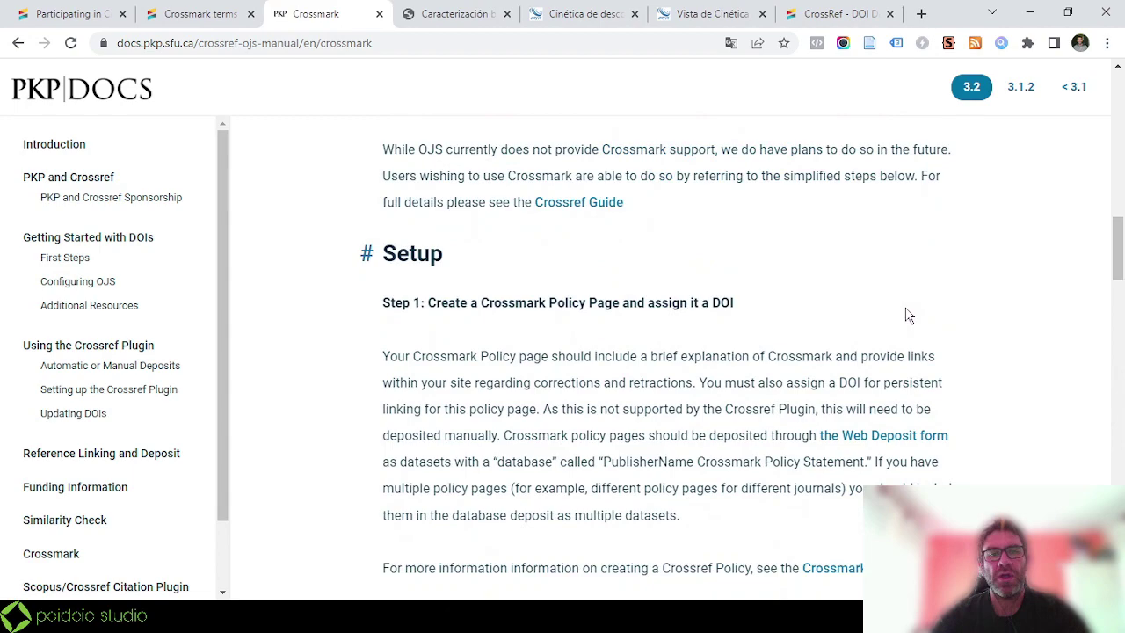
scroll(907, 316, "up", 6)
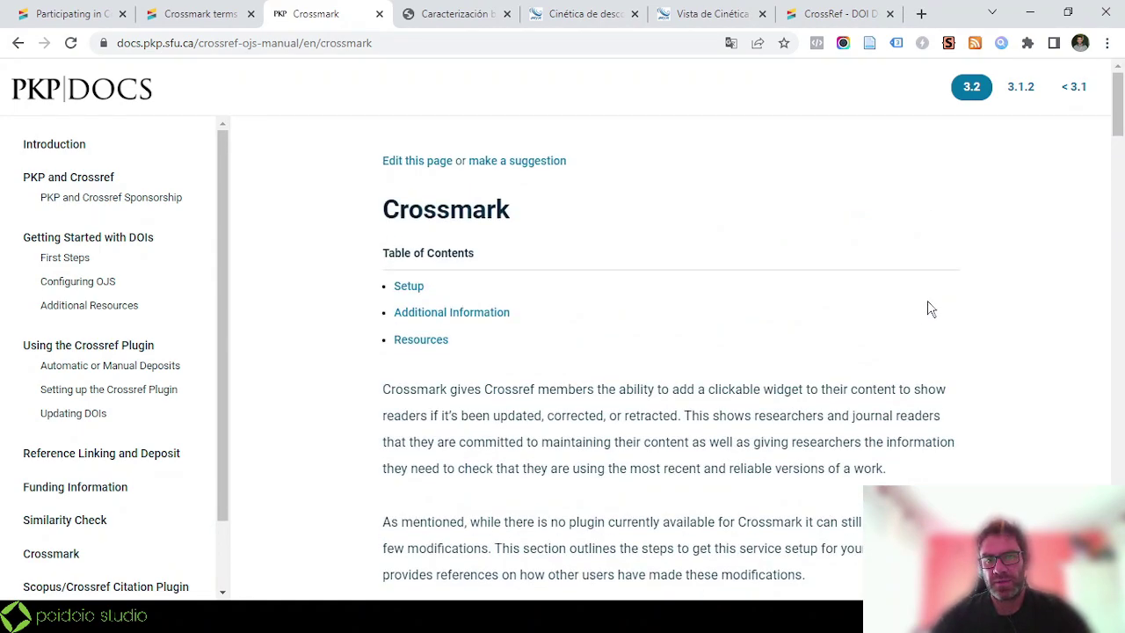
View the Crossmark update status of the Revista Alergia México article, and close its pop-up.
left_click(449, 22)
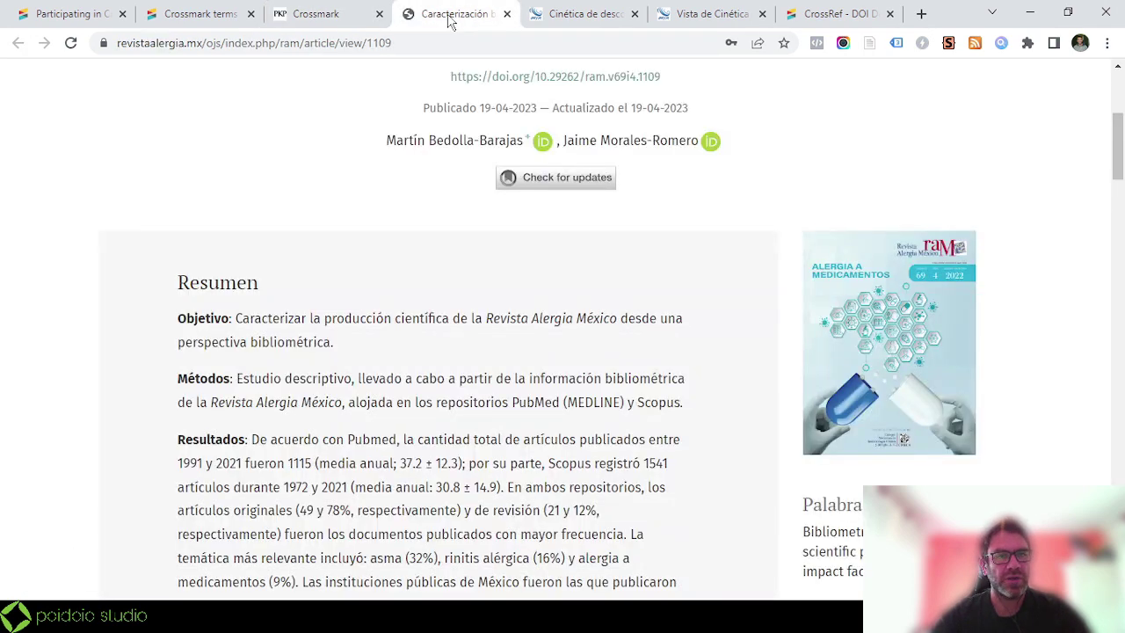
left_click(551, 179)
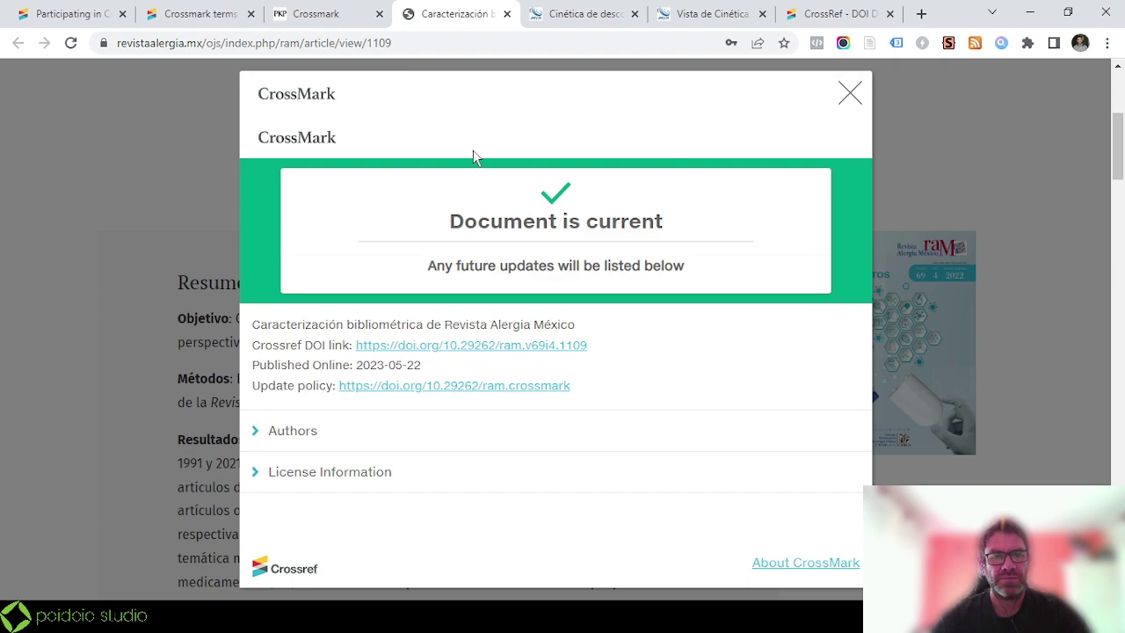
left_click(847, 96)
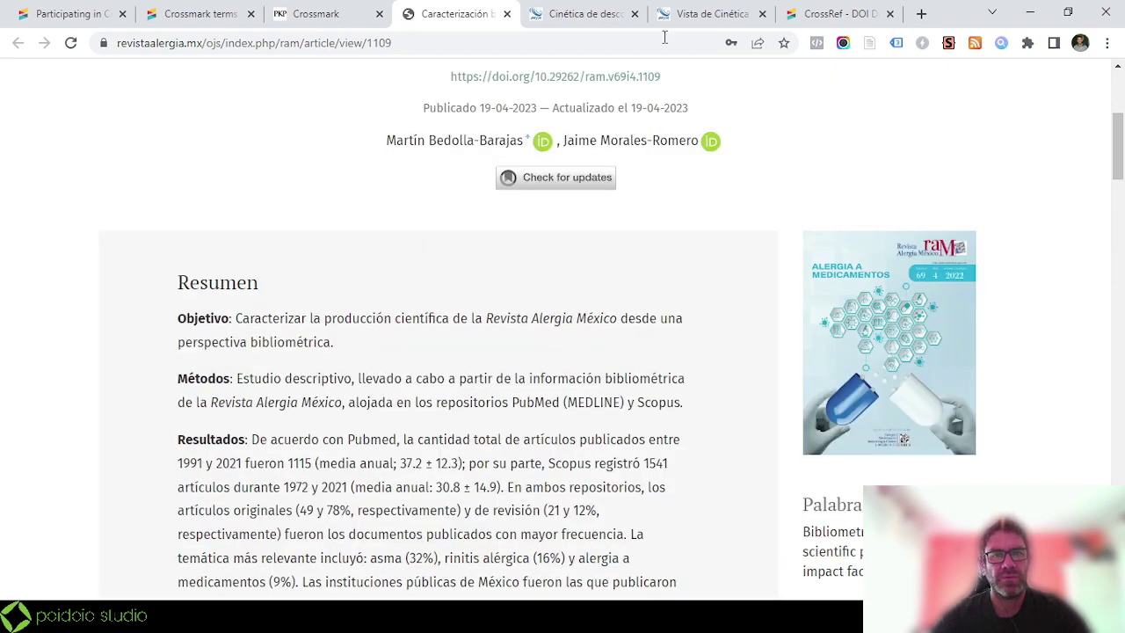
Look at where the "Check for updates" button is placed on the Tecnología y Ciencias del Agua article page and in its PDF.
left_click(590, 14)
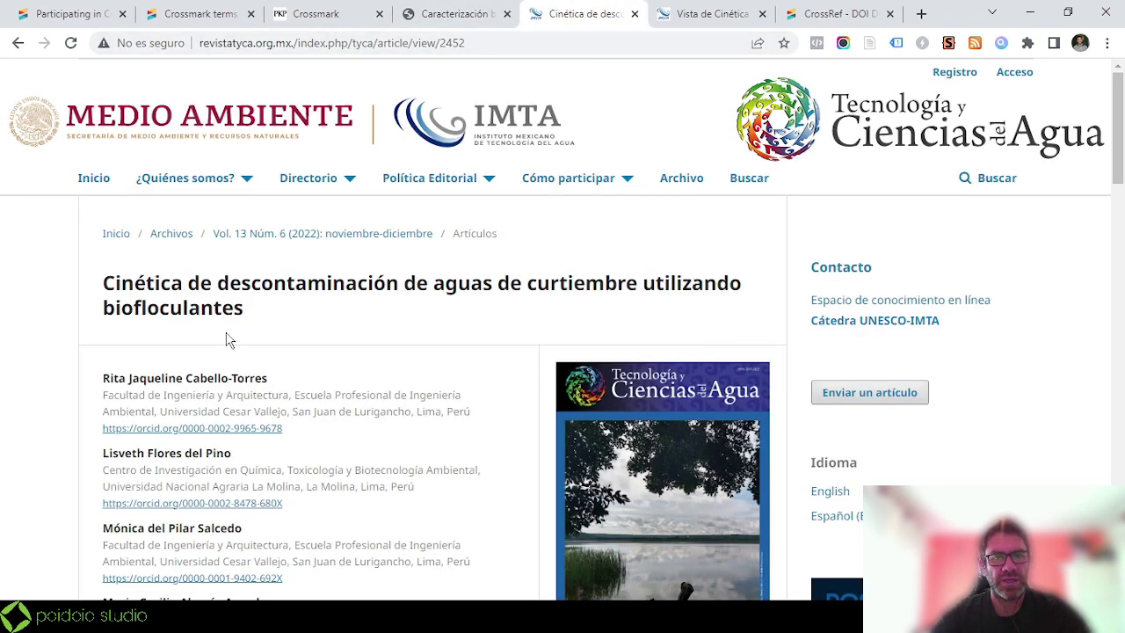
scroll(226, 341, "down", 10)
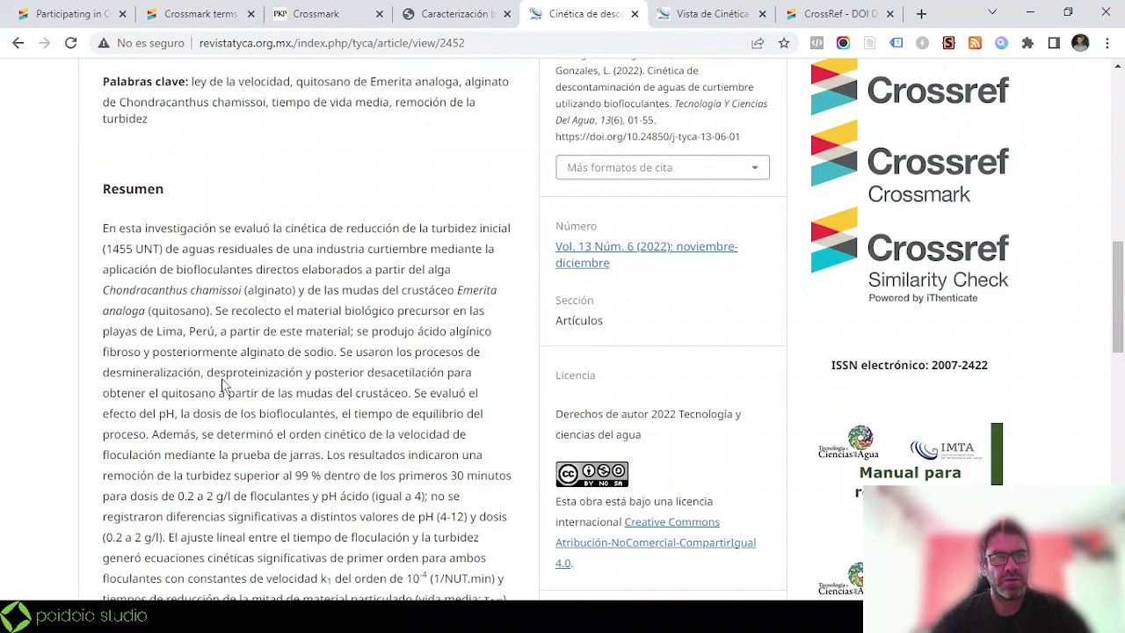
scroll(225, 387, "down", 4)
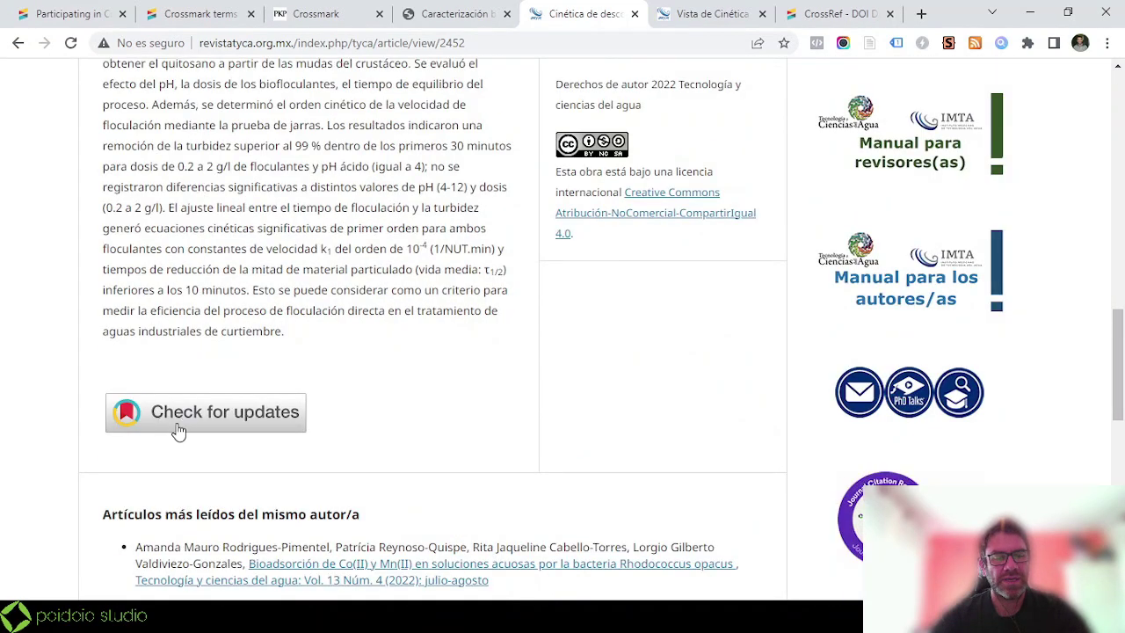
left_click(689, 14)
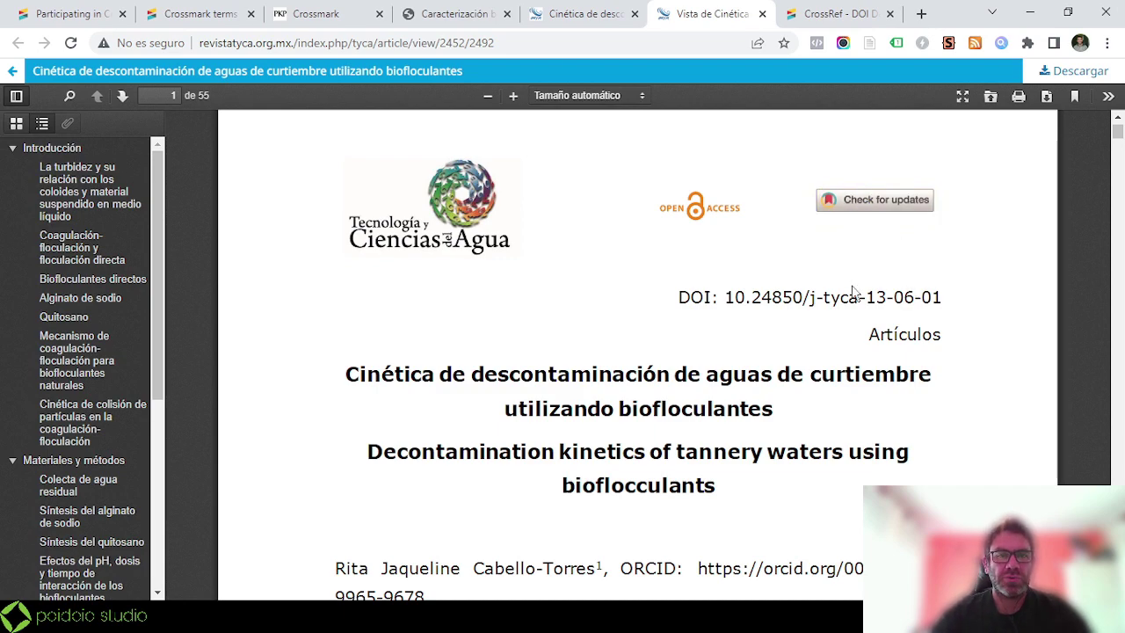
Review the data type options and journal information on the Crossref webDeposit form, and proceed to adding articles.
left_click(815, 19)
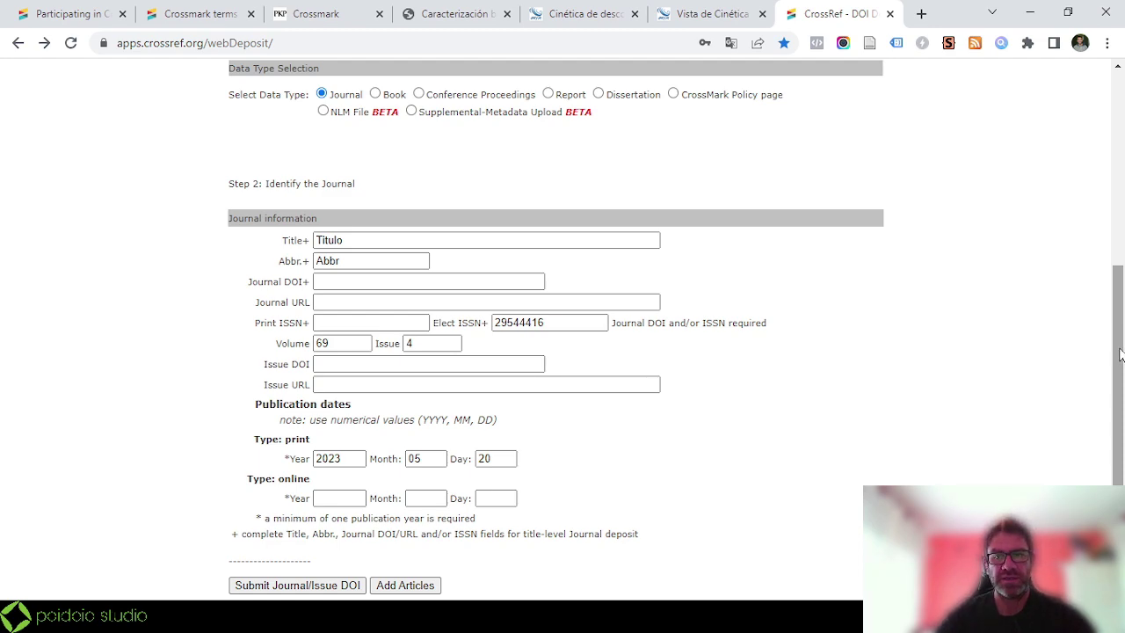
left_click_drag(1118, 343, 1120, 159)
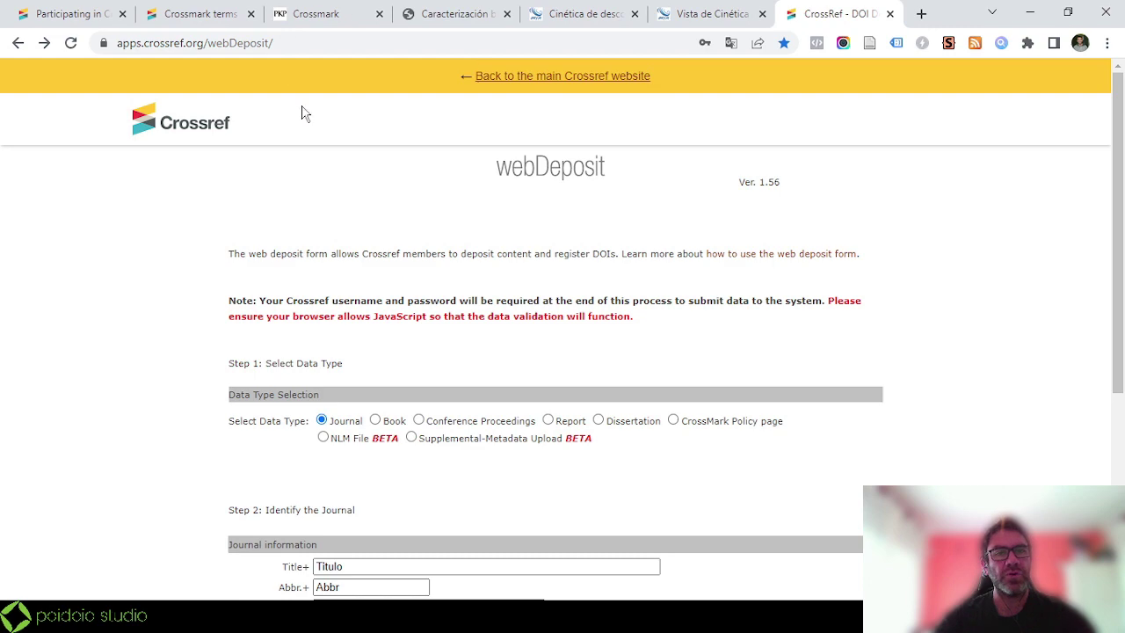
scroll(410, 231, "down", 1)
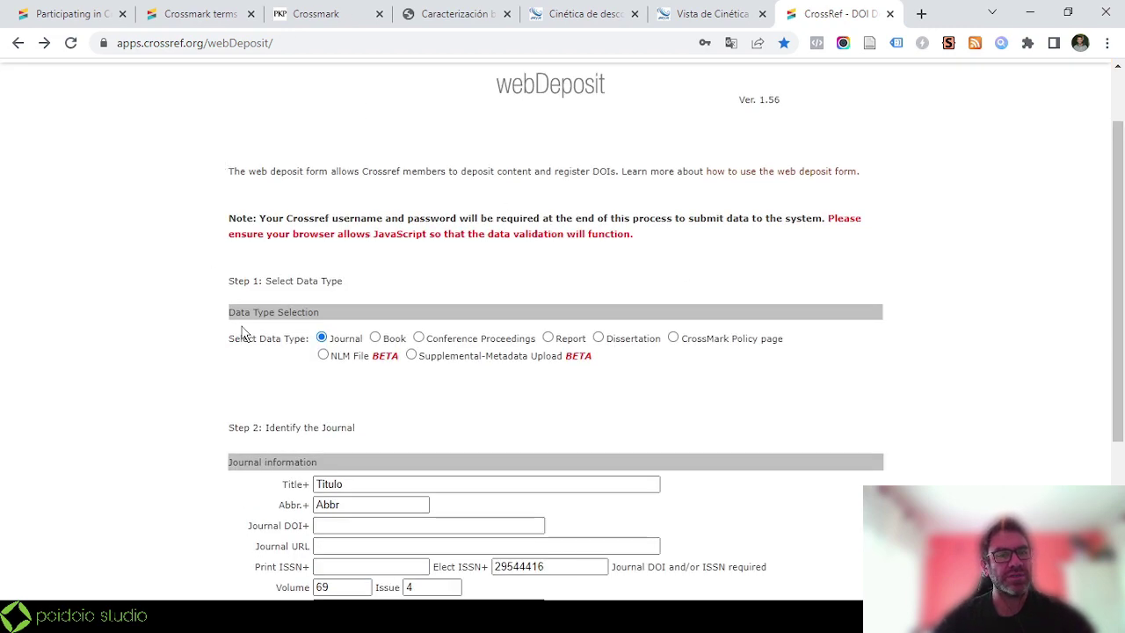
scroll(316, 226, "down", 1)
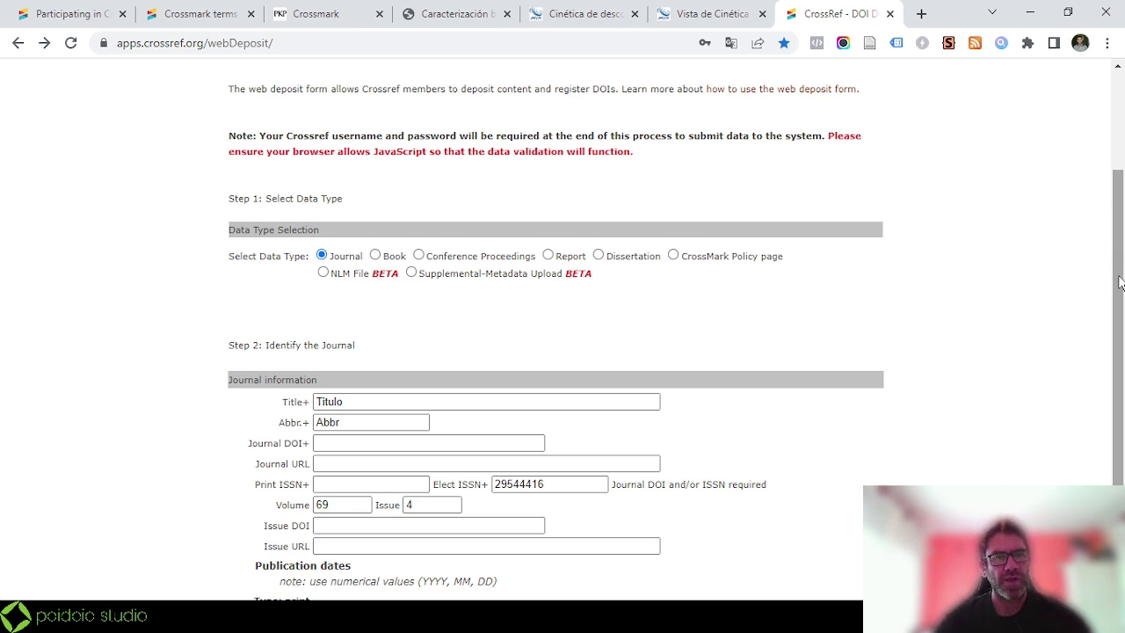
left_click_drag(1119, 282, 1118, 293)
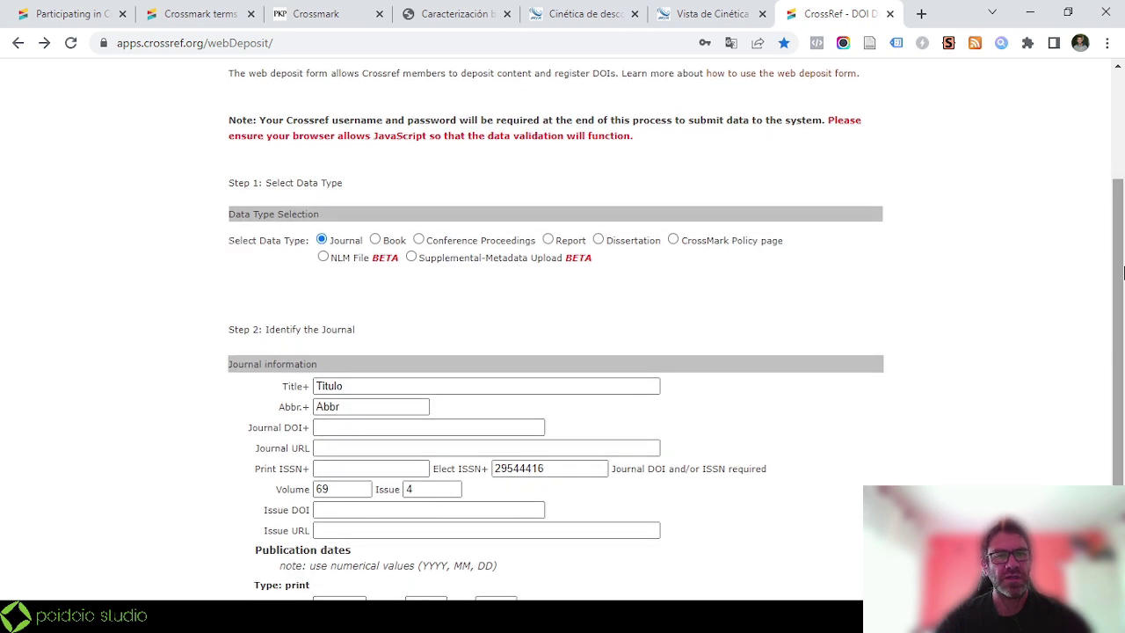
scroll(244, 206, "down", 2)
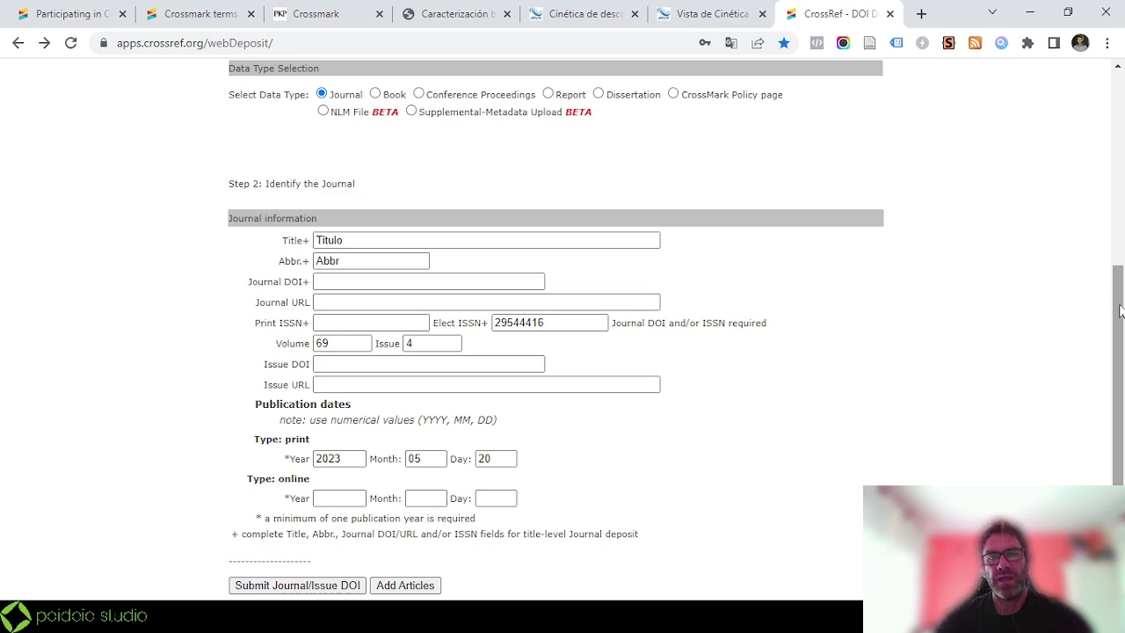
left_click(524, 327)
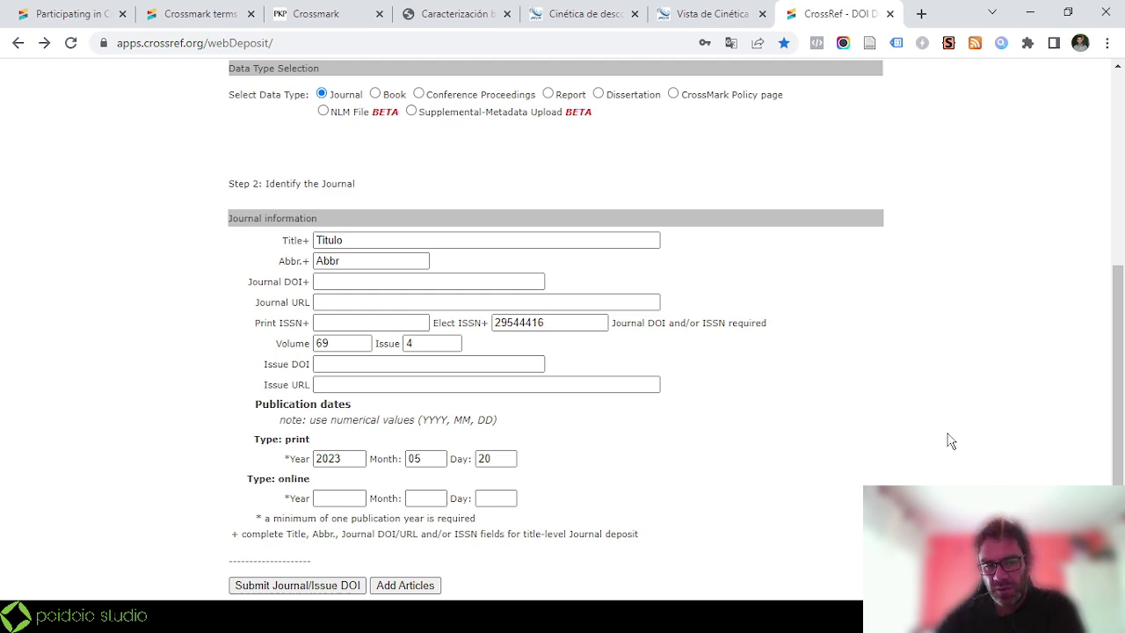
left_click(405, 587)
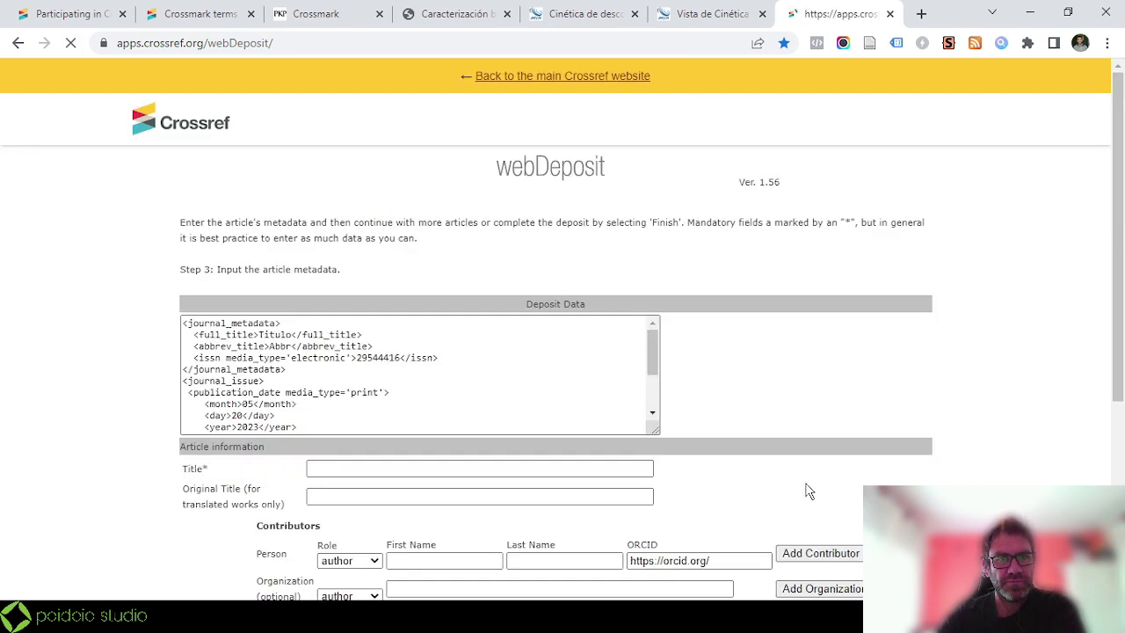
Examine the generated journal deposit XML and the article title, contributor, abstract, DOI and URL fields.
scroll(93, 334, "down", 1)
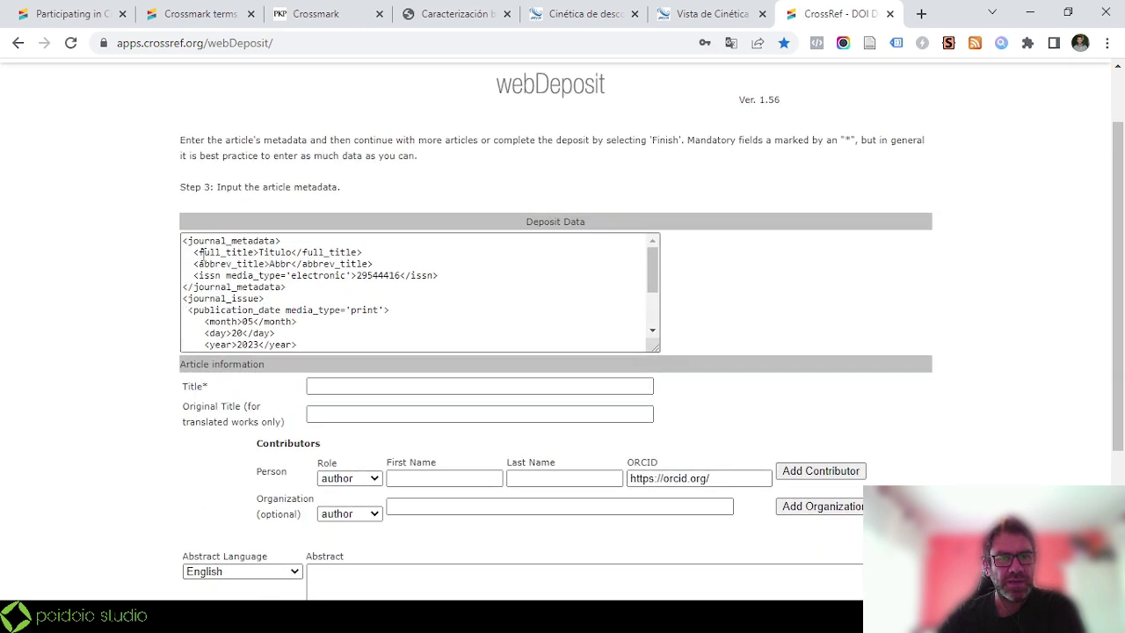
left_click_drag(184, 240, 251, 385)
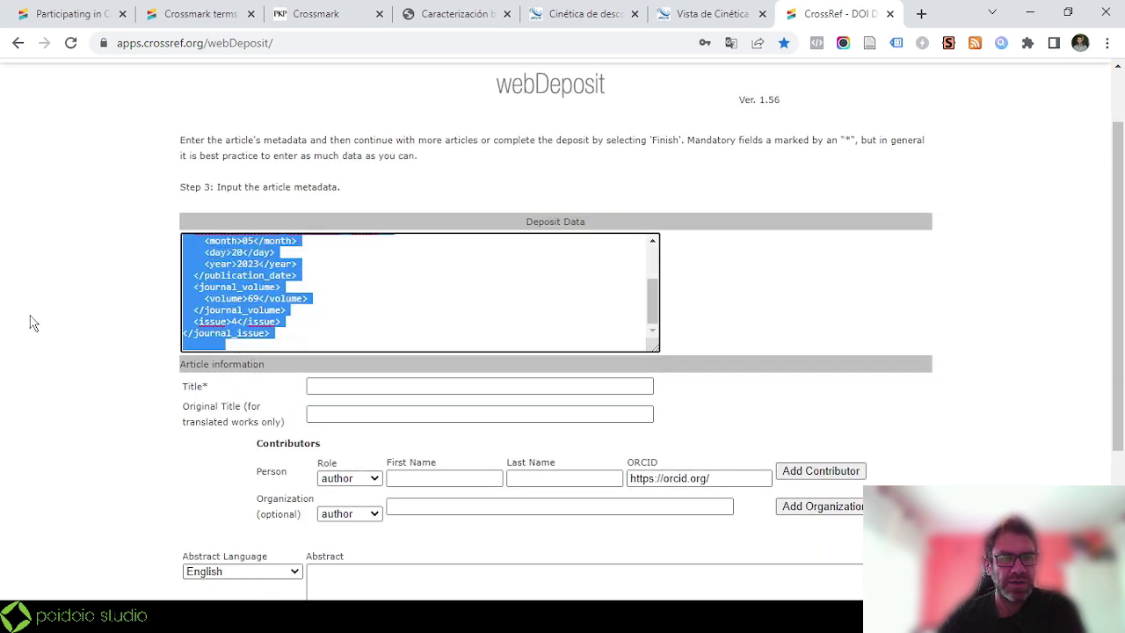
scroll(36, 321, "down", 1)
scroll(28, 349, "down", 1)
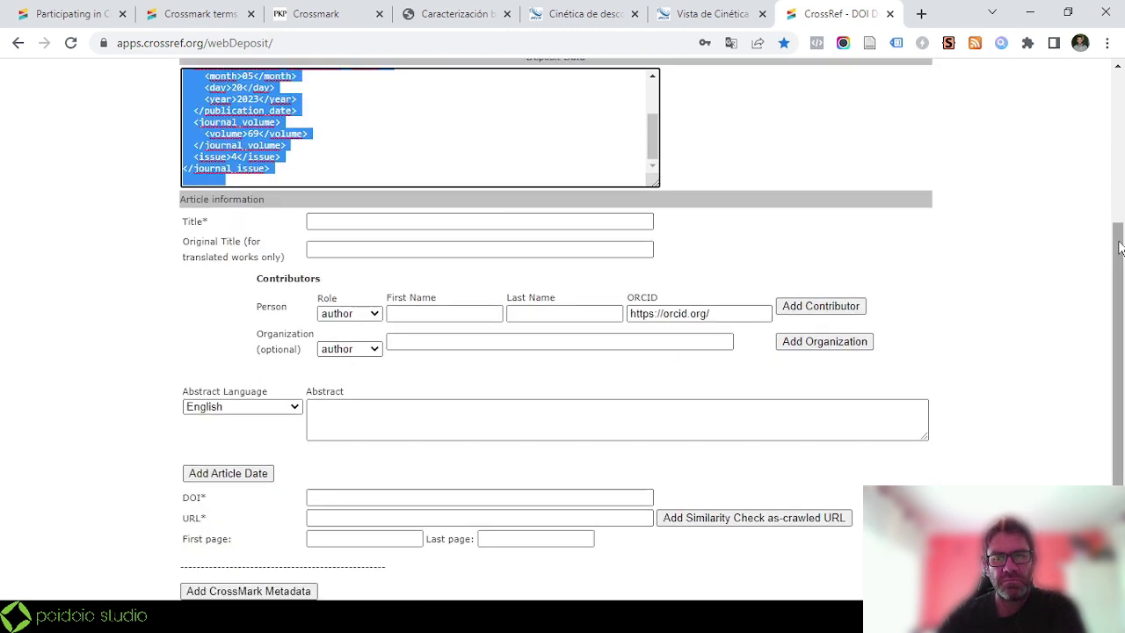
scroll(1119, 249, "down", 1)
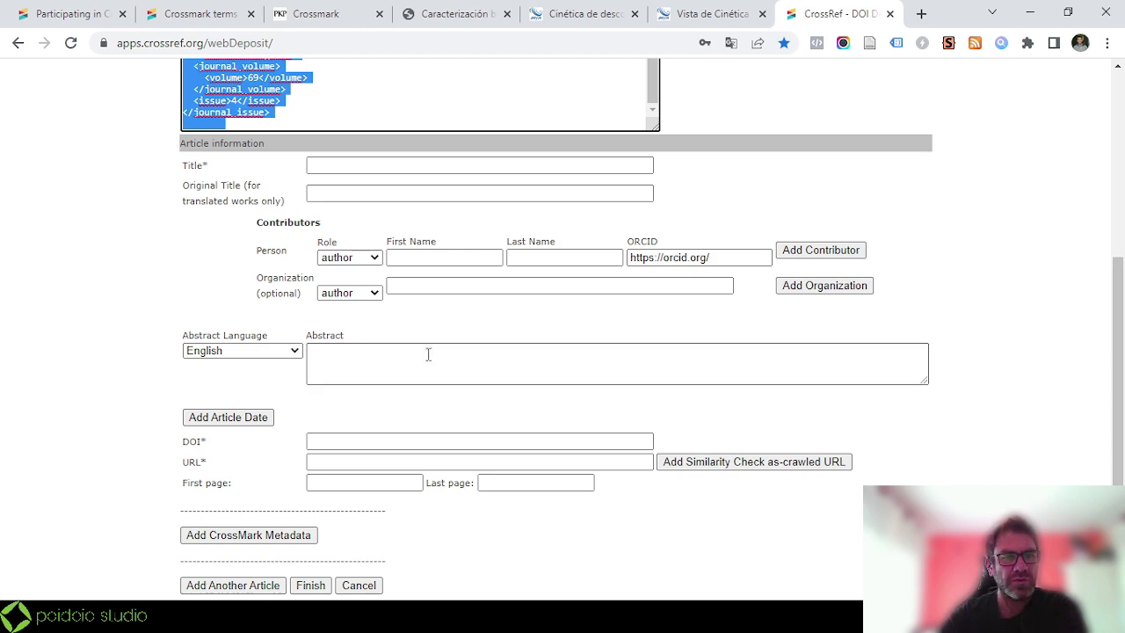
double_click(188, 443)
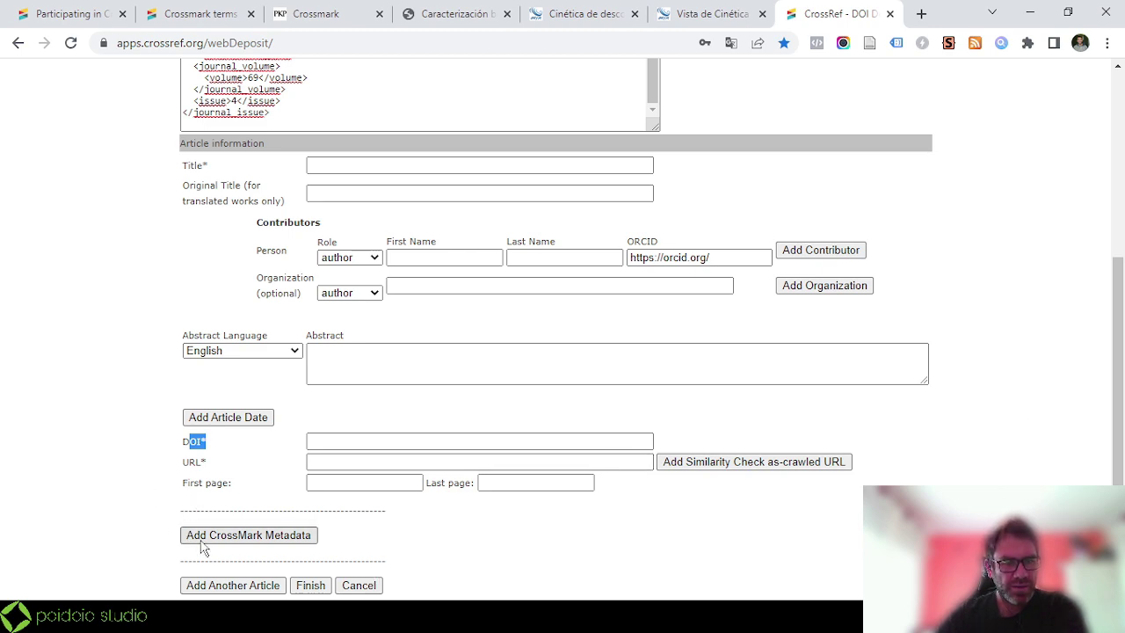
Add the CrossMark metadata section to the article and set CrossMark Domain exclusive to False.
left_click(245, 536)
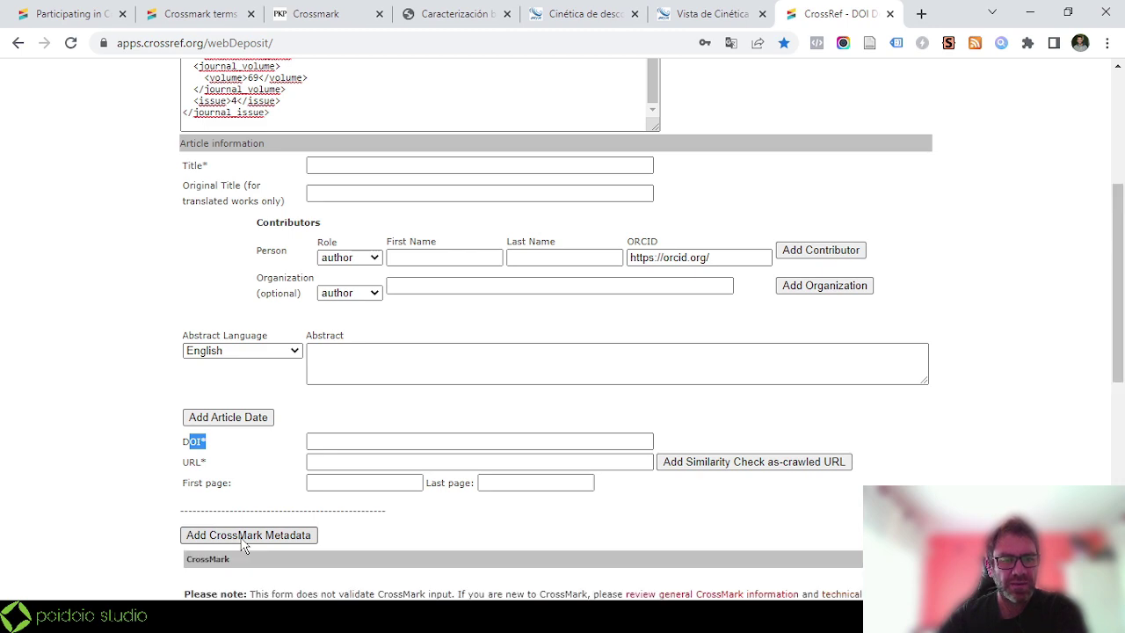
scroll(245, 544, "down", 4)
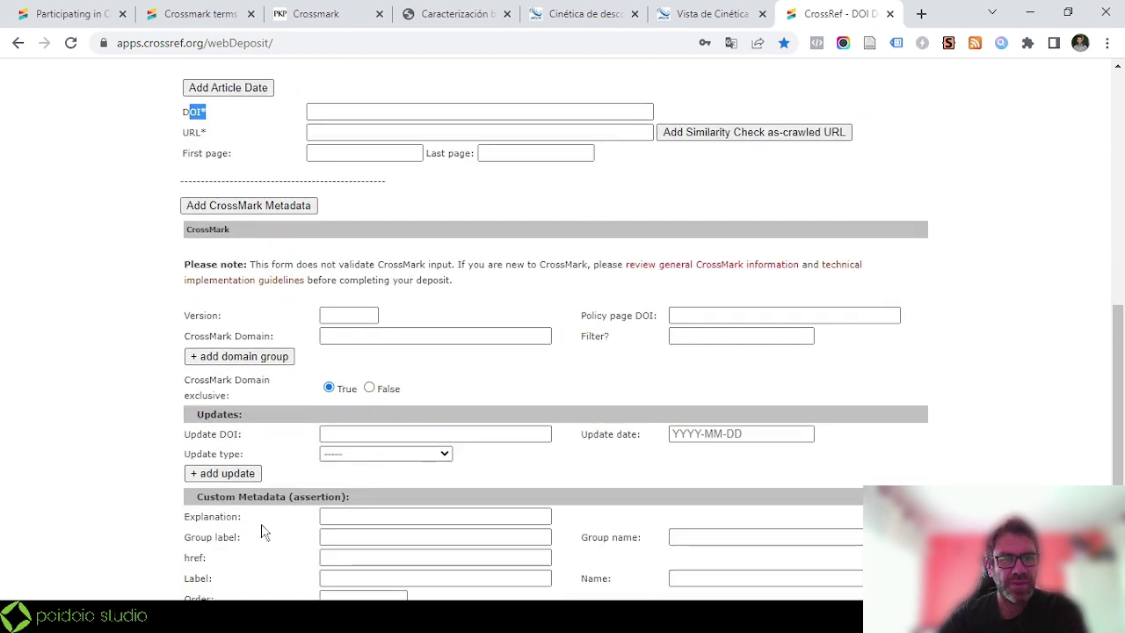
scroll(203, 348, "down", 1)
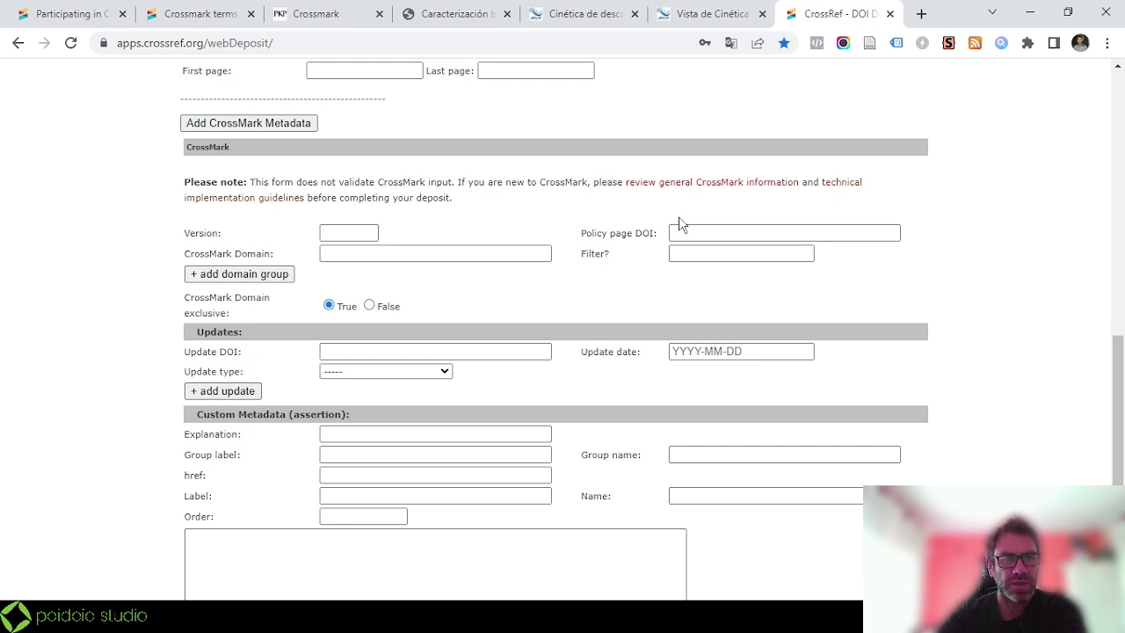
left_click(347, 253)
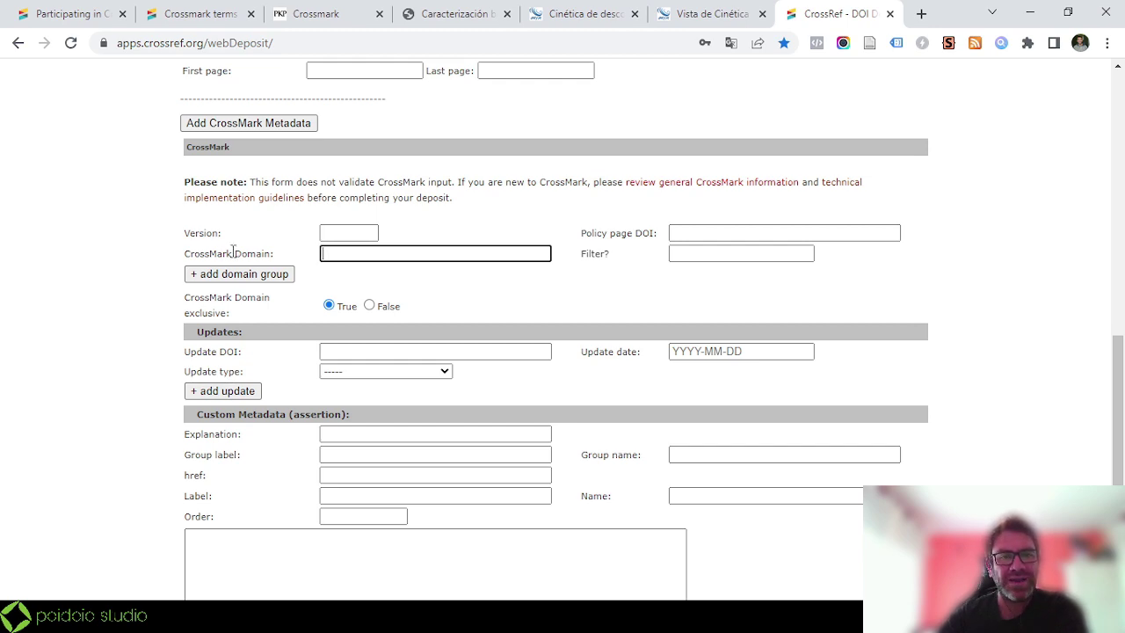
left_click(372, 307)
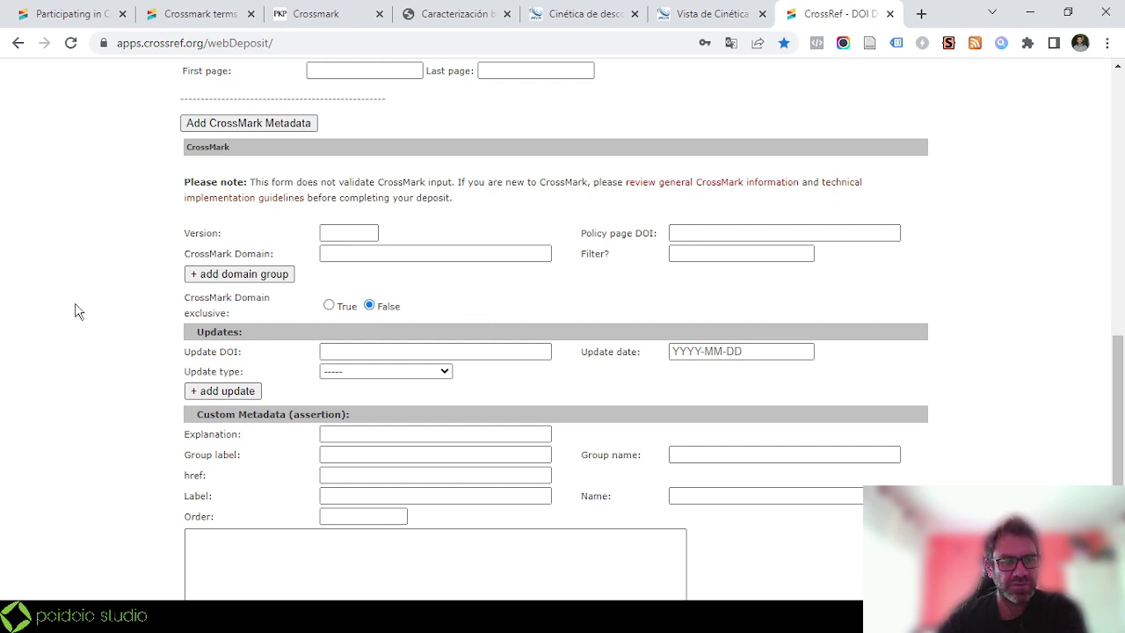
Review the CrossMark domain, updates and custom metadata fields through to the end of the article form.
scroll(75, 312, "down", 3)
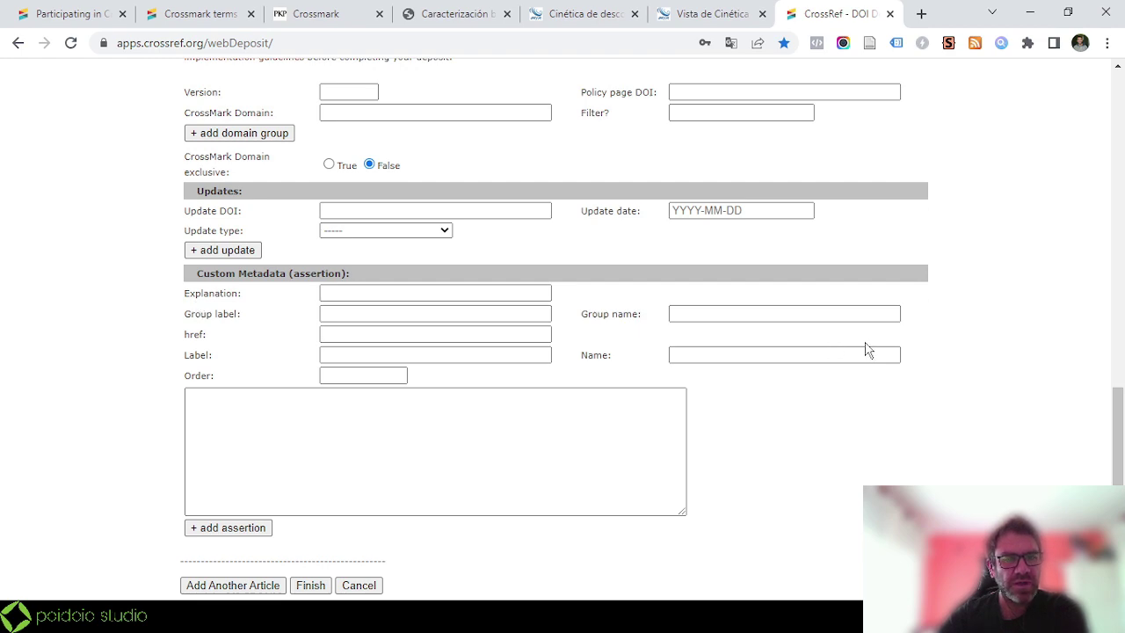
left_click(326, 114)
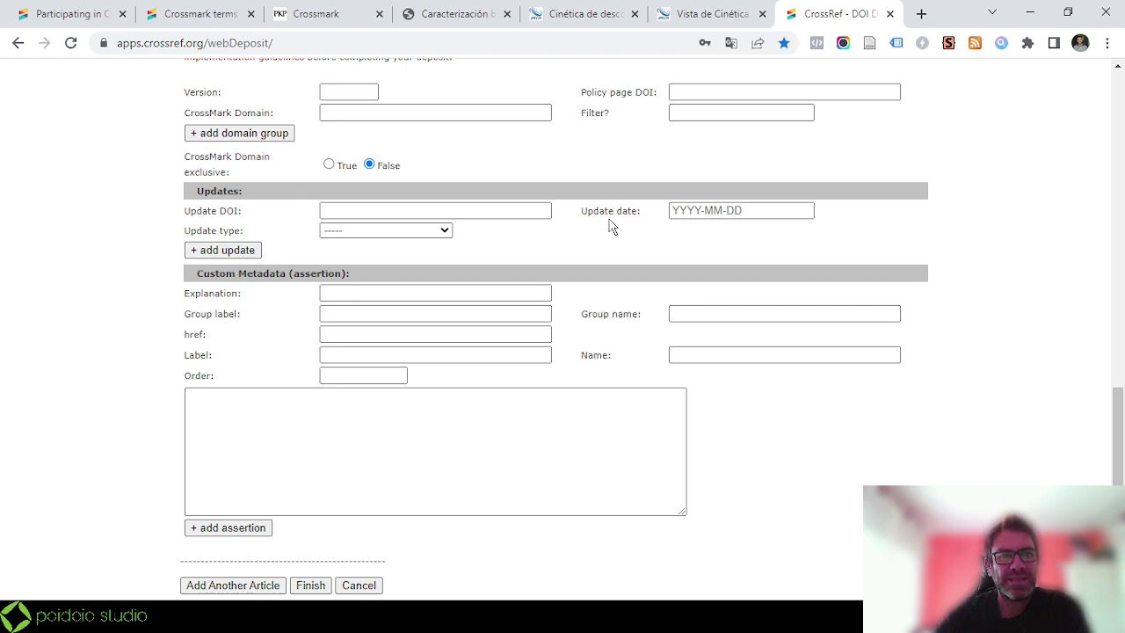
scroll(598, 205, "up", 1)
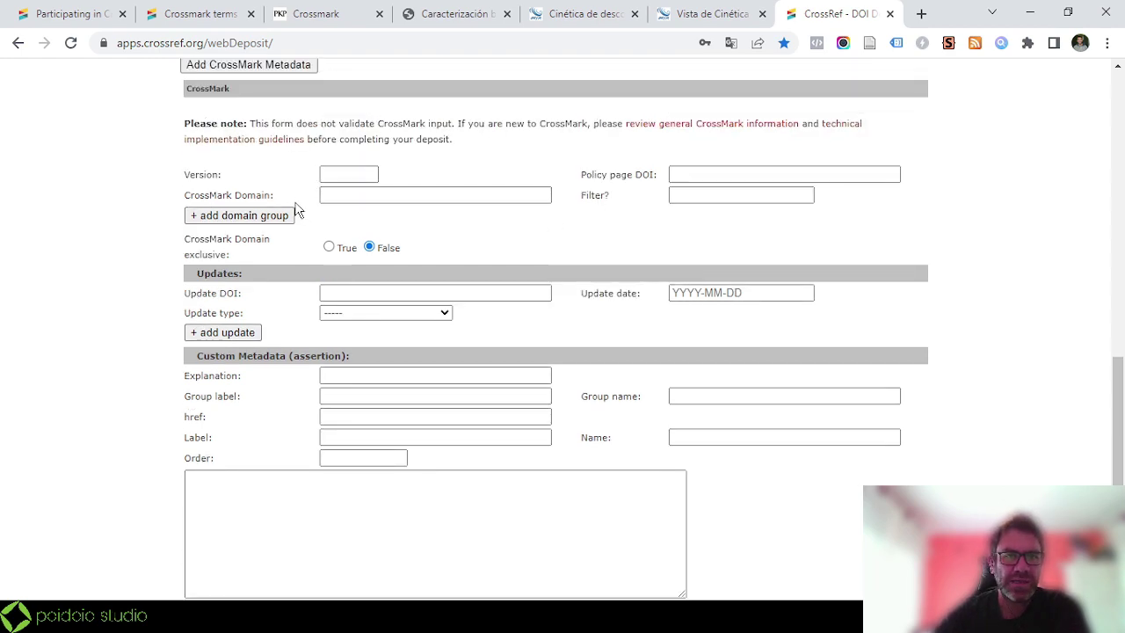
scroll(359, 173, "down", 1)
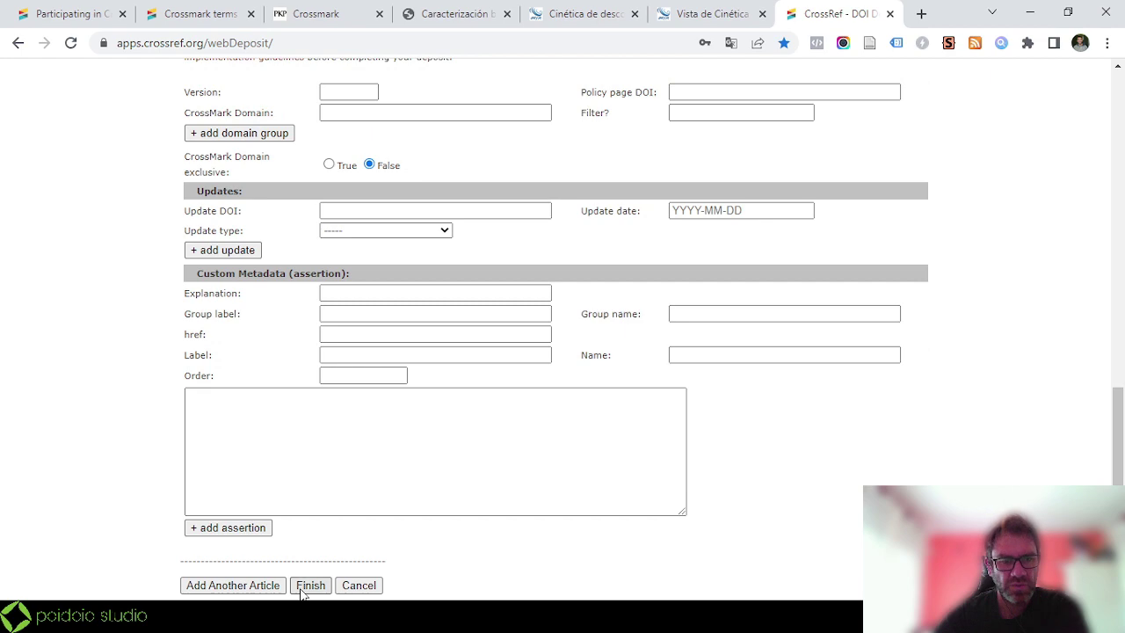